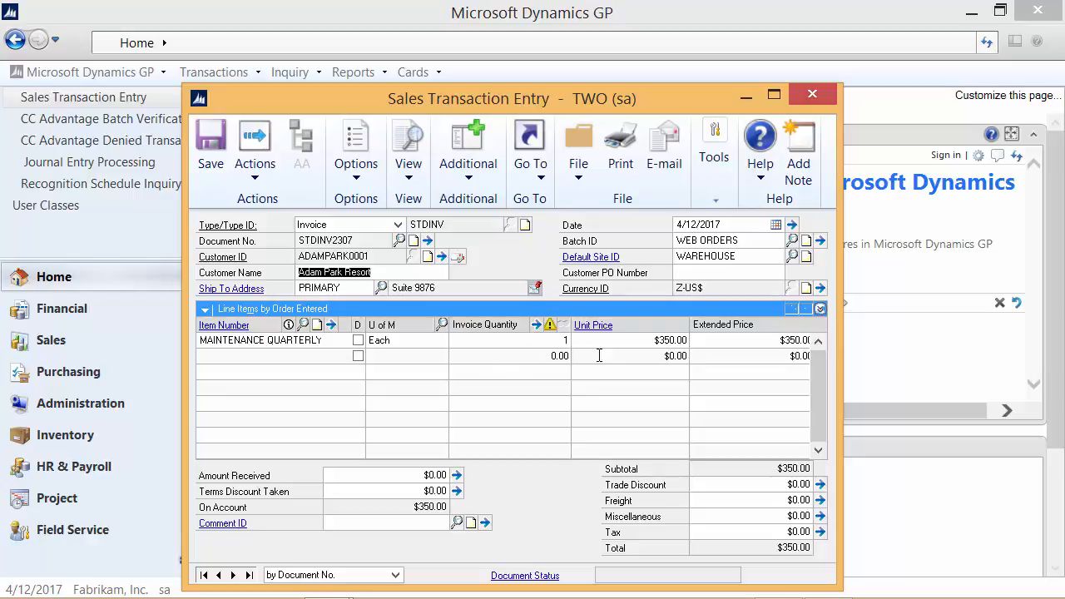
Step: Open the recognition schedule for the invoice's MAINTENANCE QUARTERLY line and review its deferral settings and period amounts
click(649, 339)
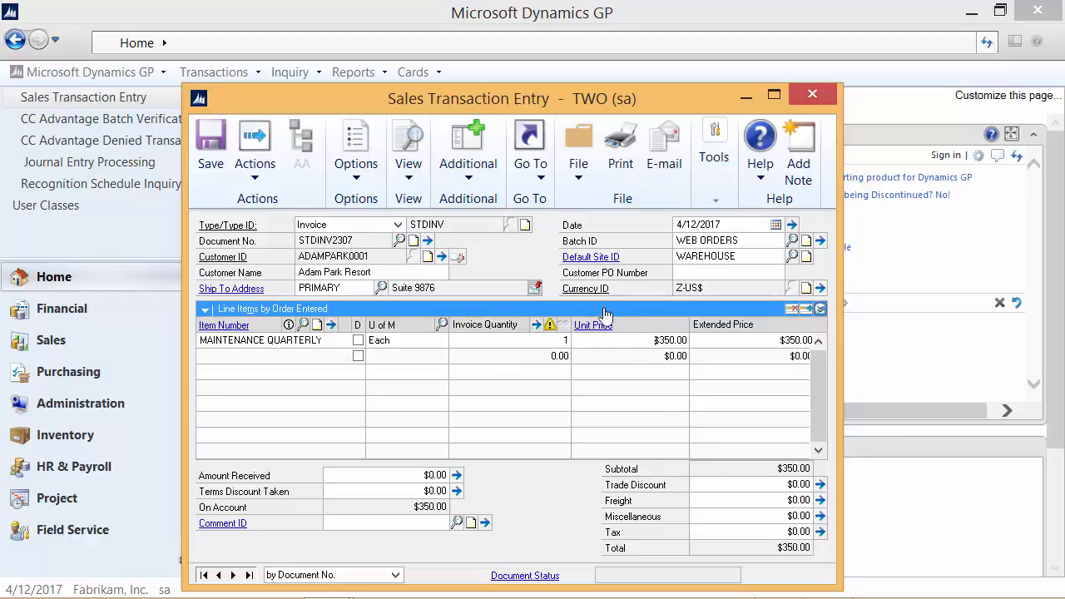
click(468, 162)
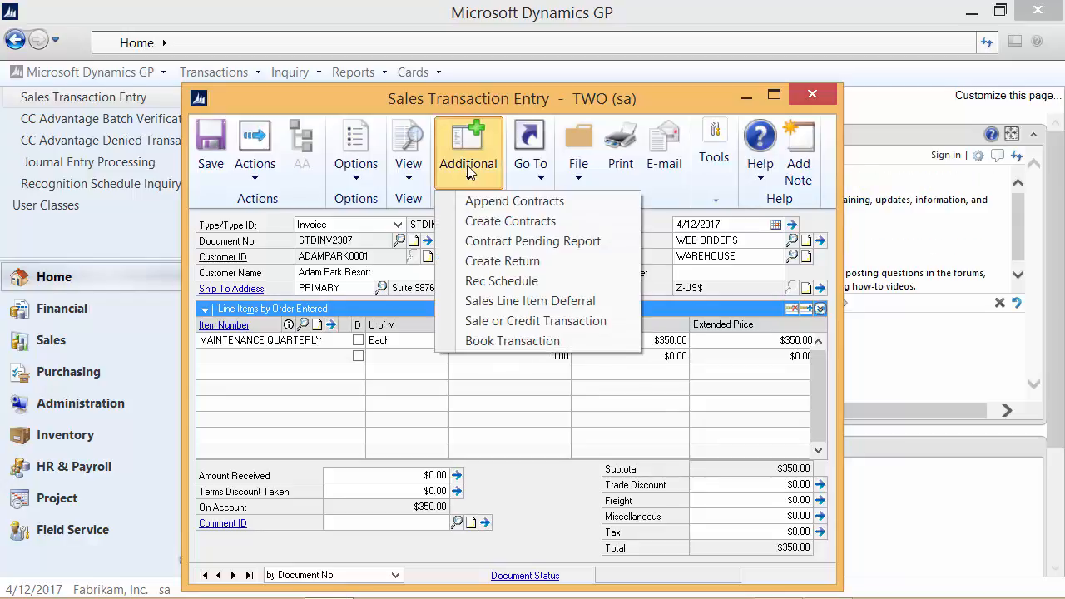
click(502, 280)
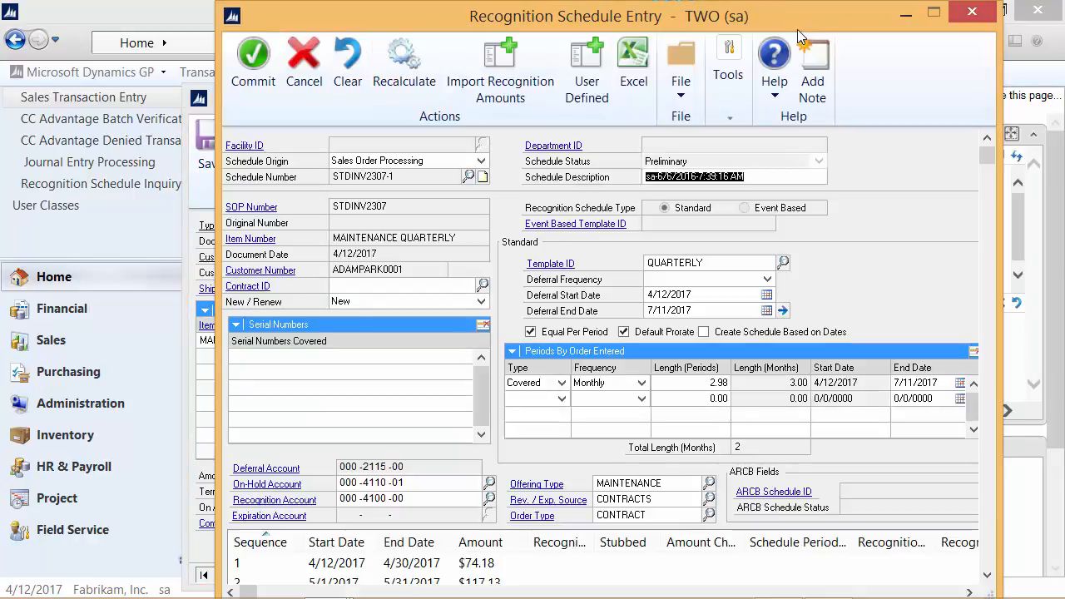
drag(785, 19, 769, 20)
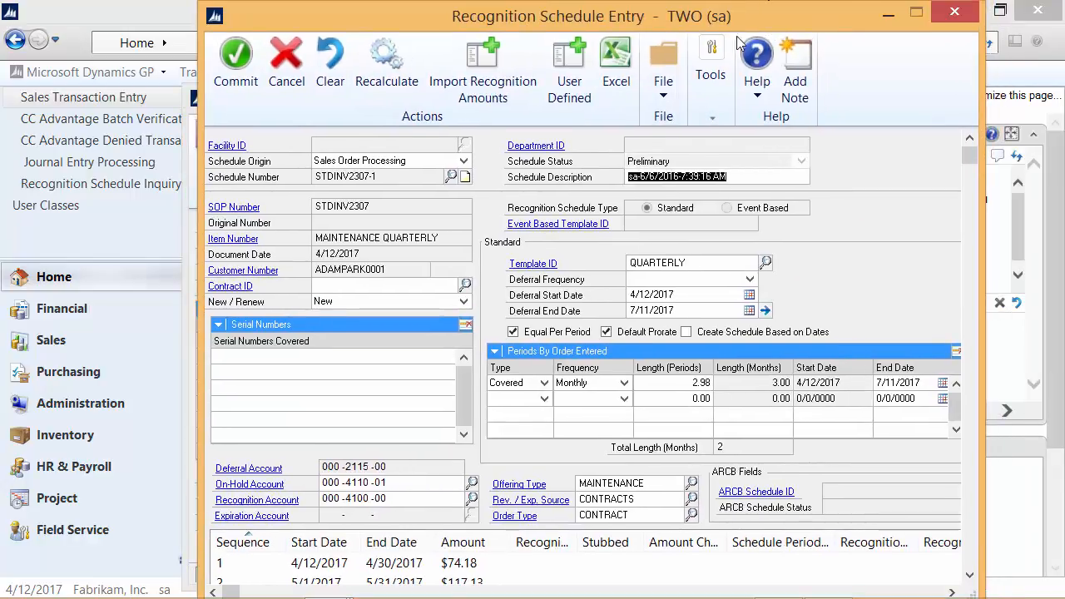
click(970, 575)
click(970, 575)
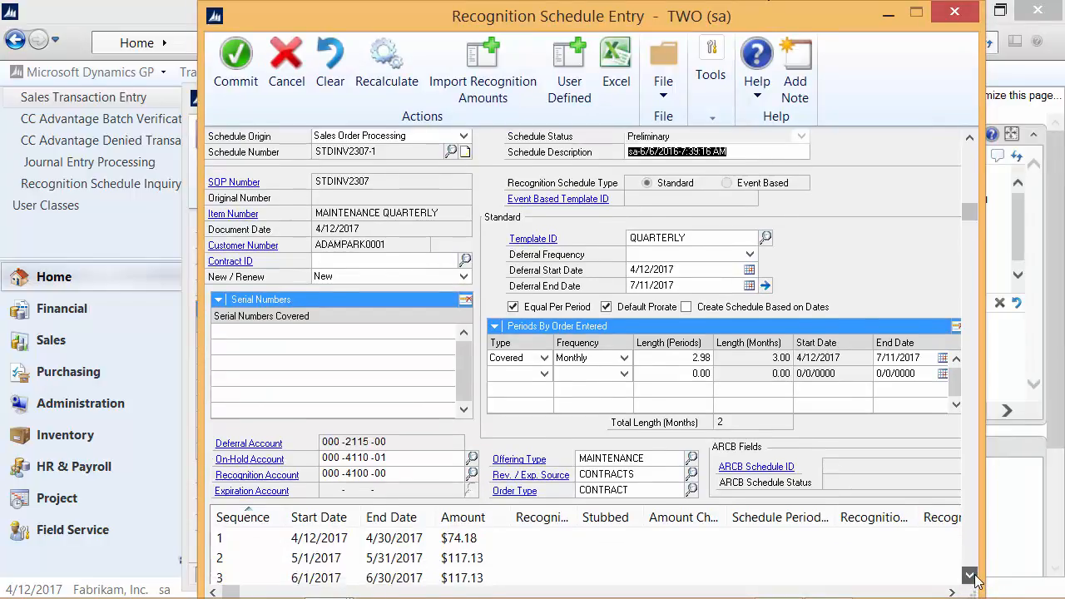
click(971, 576)
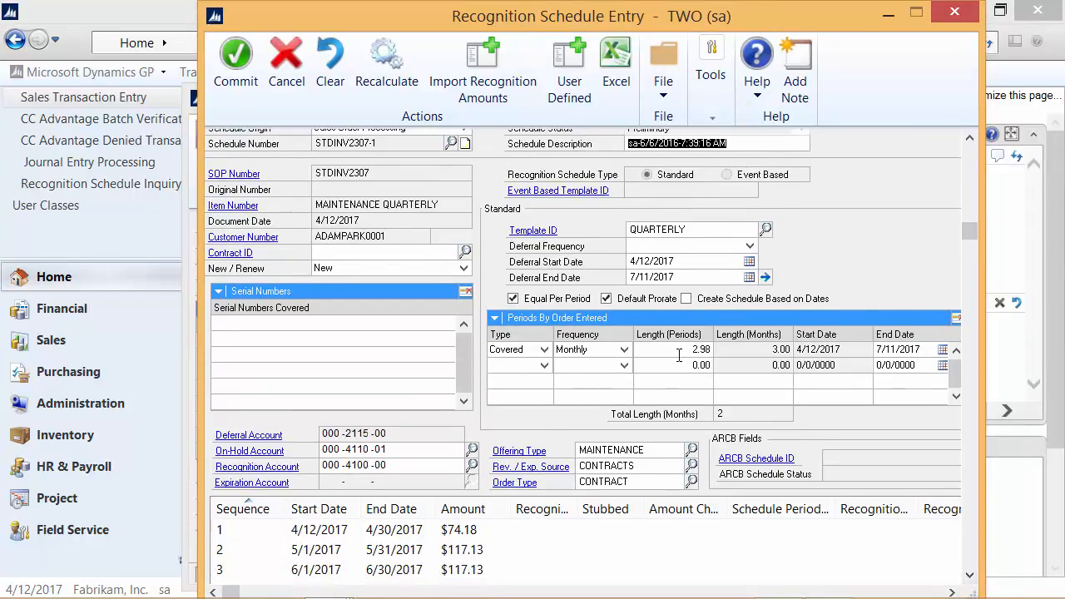
click(970, 575)
click(970, 575)
click(970, 575)
click(971, 576)
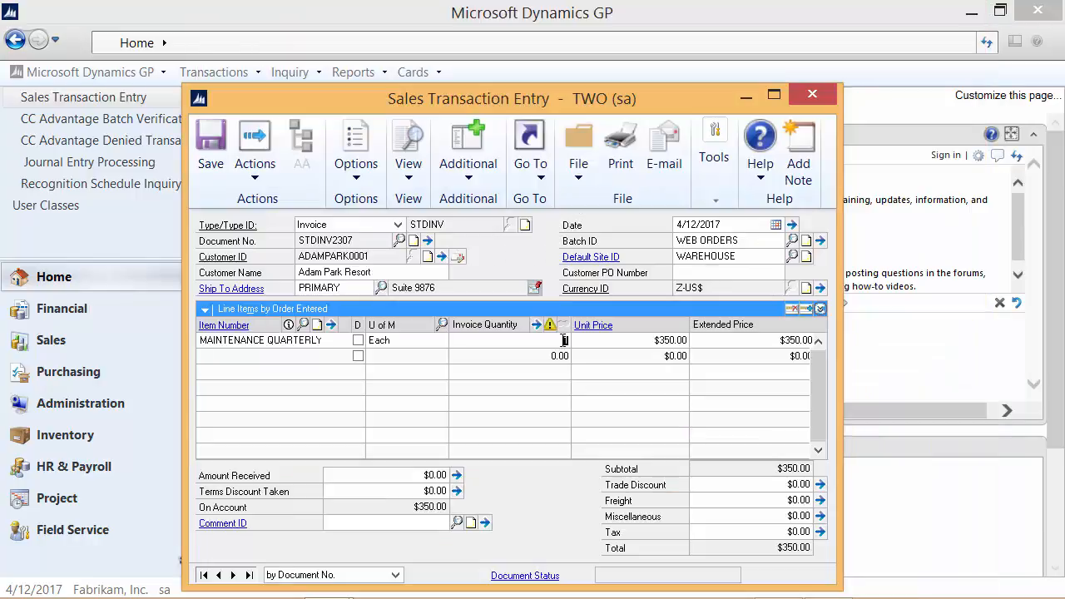
Step: Check the MAINTENANCE QUARTERLY item's deferral setup and its default template, and close the sales transaction
right_click(233, 337)
click(248, 346)
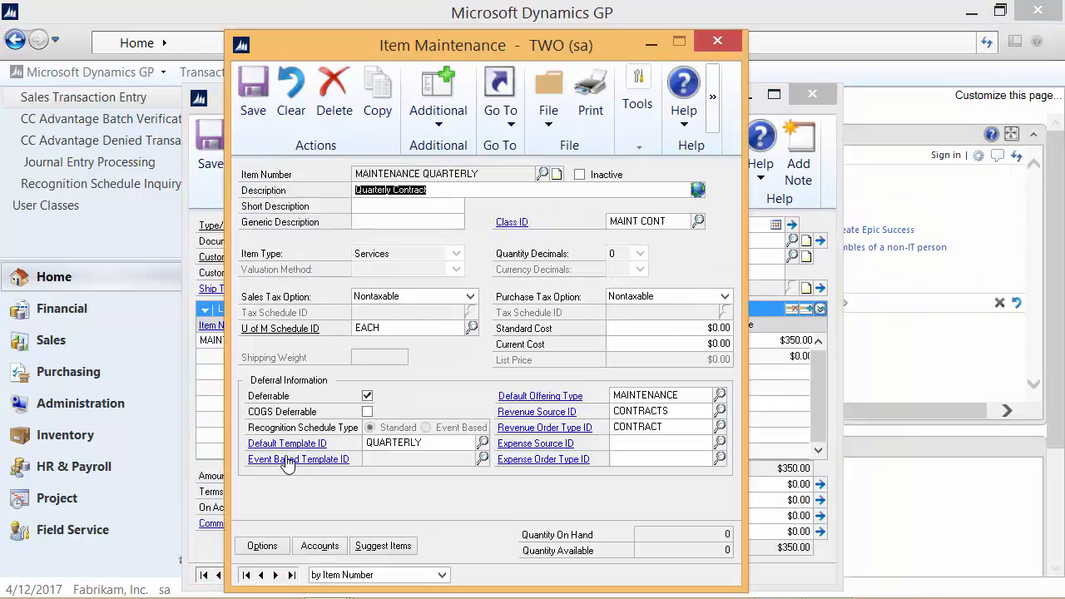
click(285, 443)
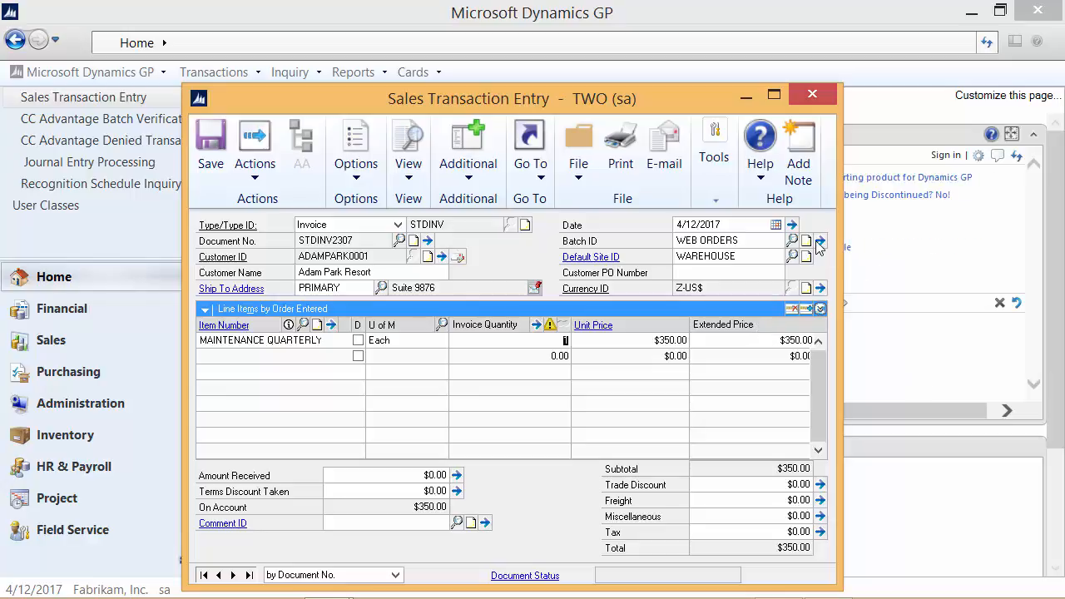
click(812, 94)
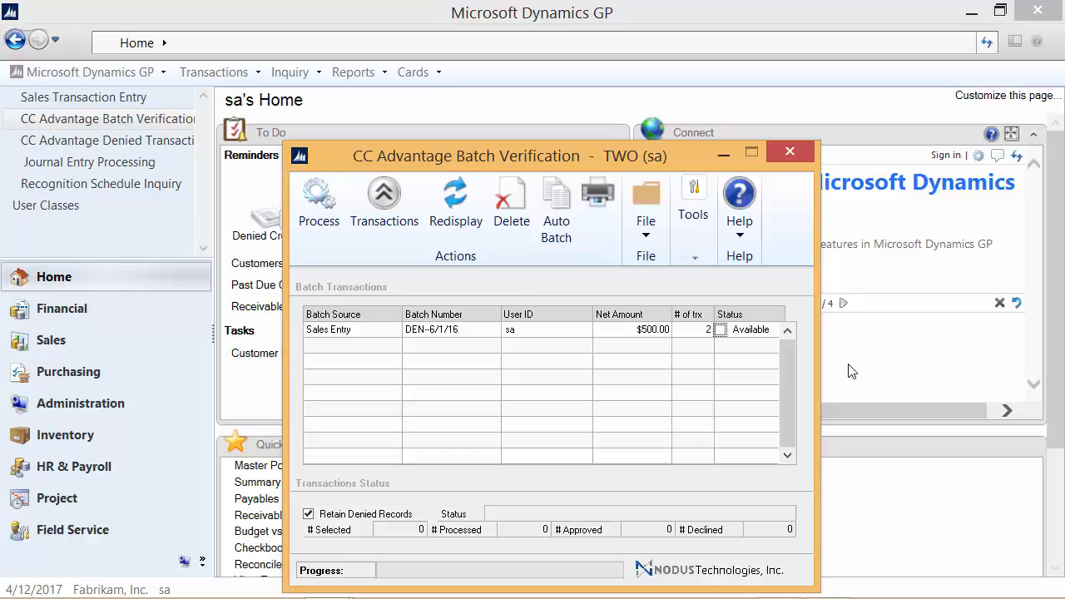
Step: Auto-create credit card sale transactions for all invoices in the WEB ORDERS batch
click(554, 210)
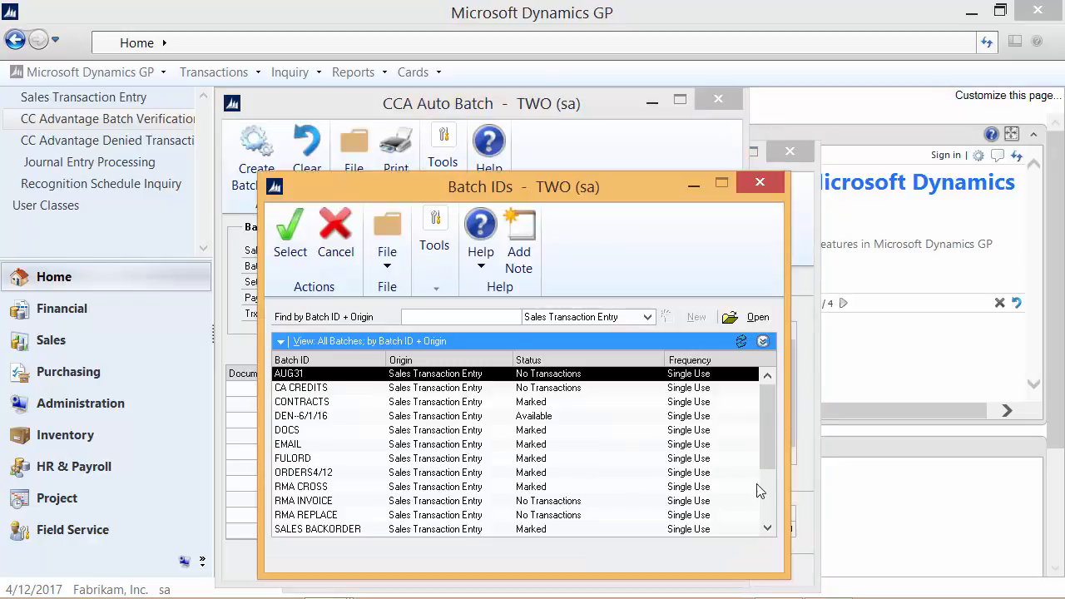
scroll(766, 515, down, 2)
double_click(449, 530)
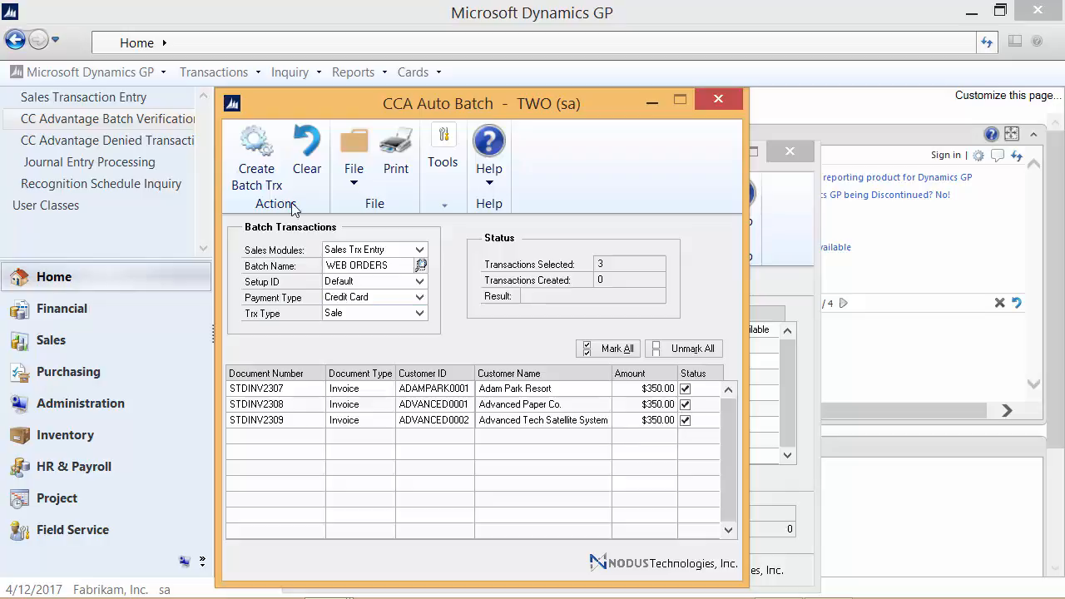
click(253, 154)
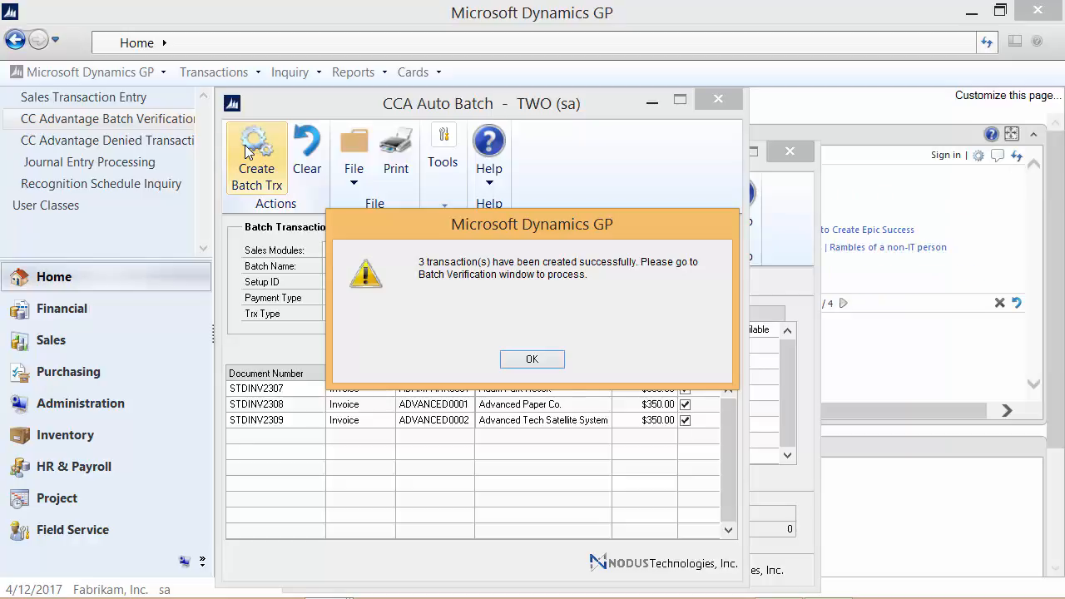
click(532, 359)
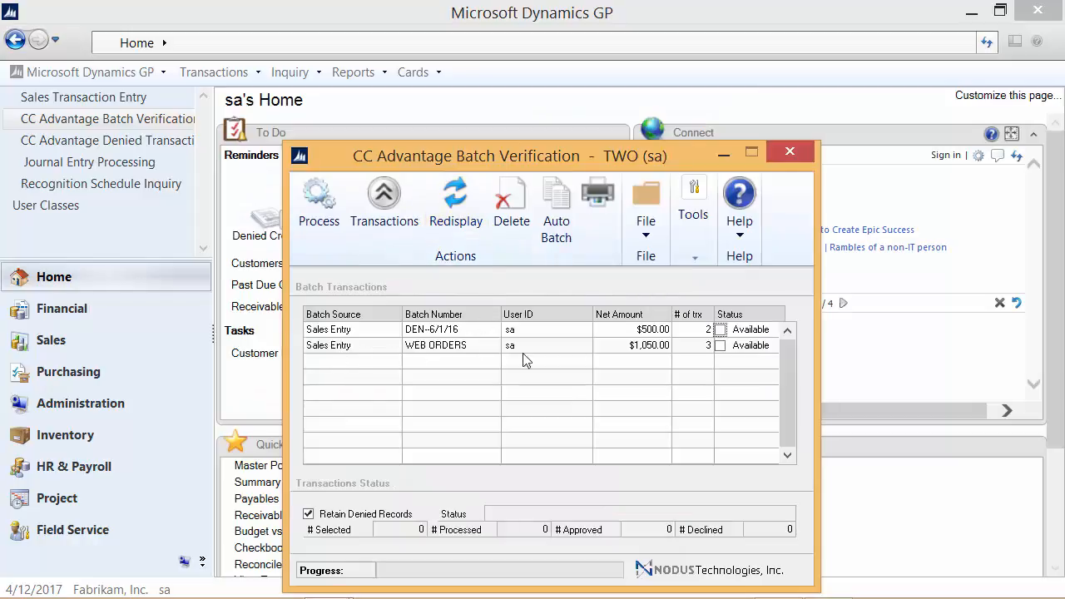
Step: Mark the WEB ORDERS batch for card verification, process it, and enlarge the processed transactions report
click(722, 346)
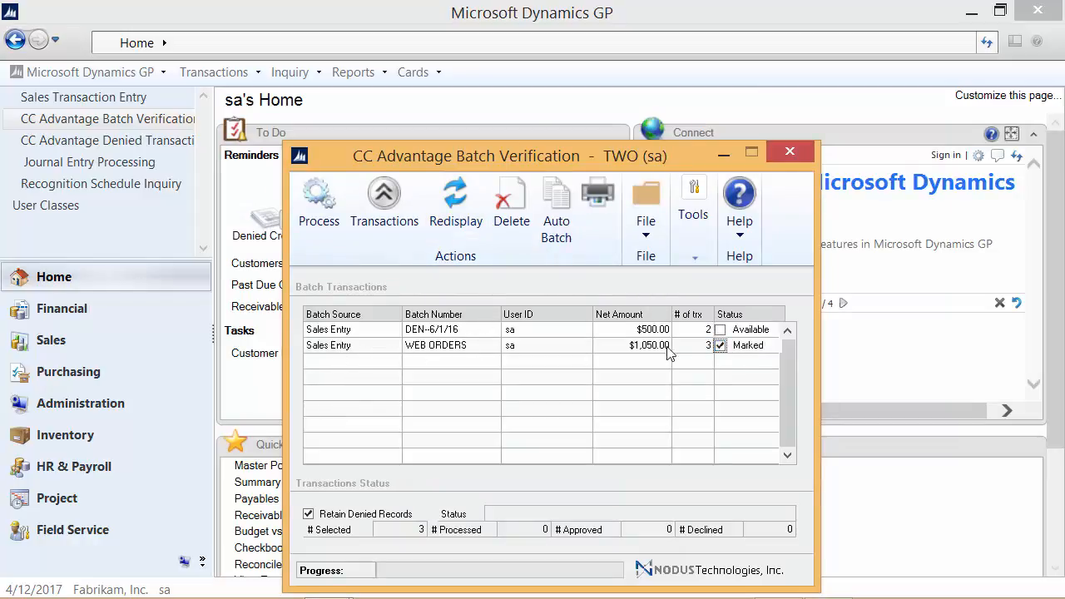
click(313, 199)
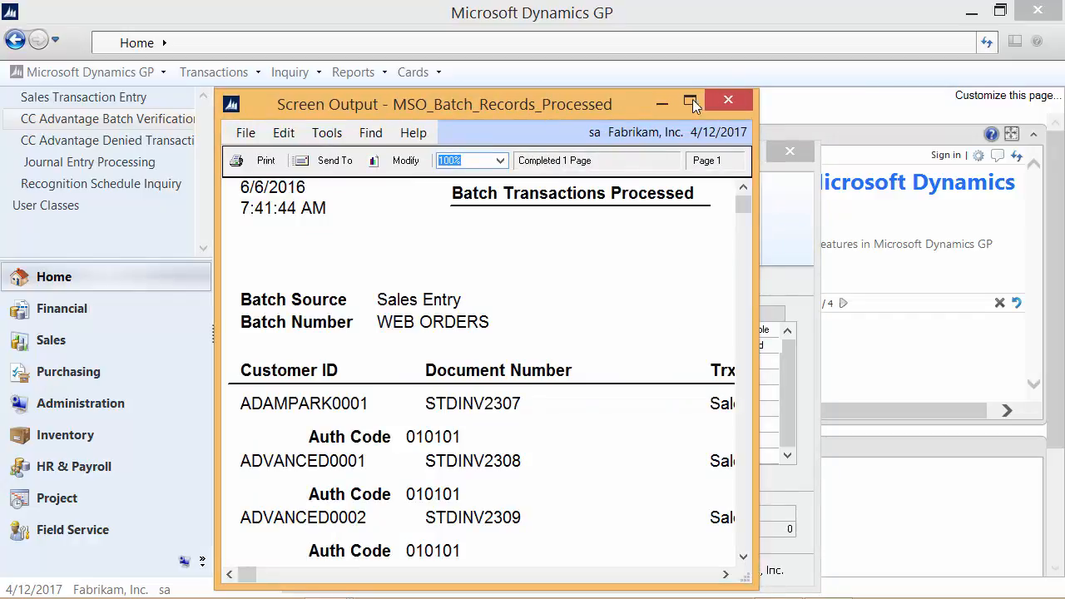
click(690, 102)
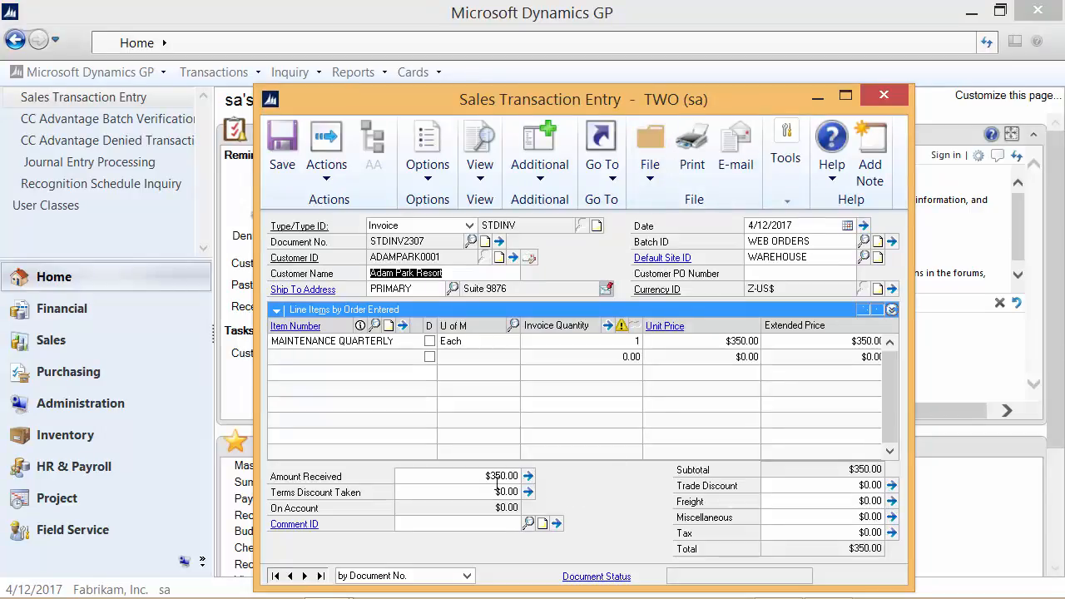
Step: Review the credit card payment applied to the Adam Park Resort invoice, and close the payment and the invoice
click(527, 476)
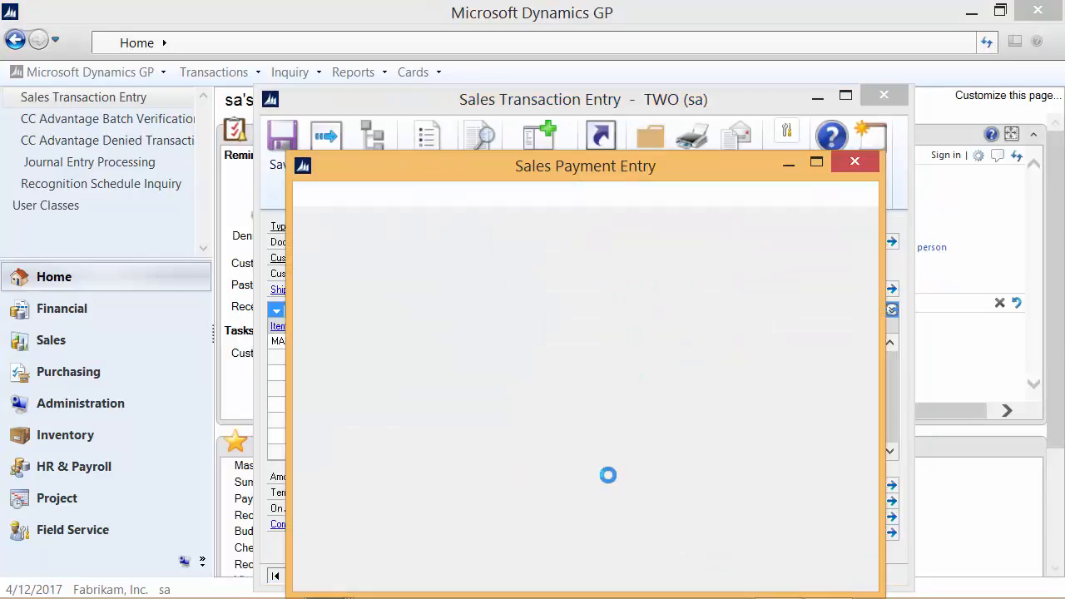
drag(608, 158, 598, 93)
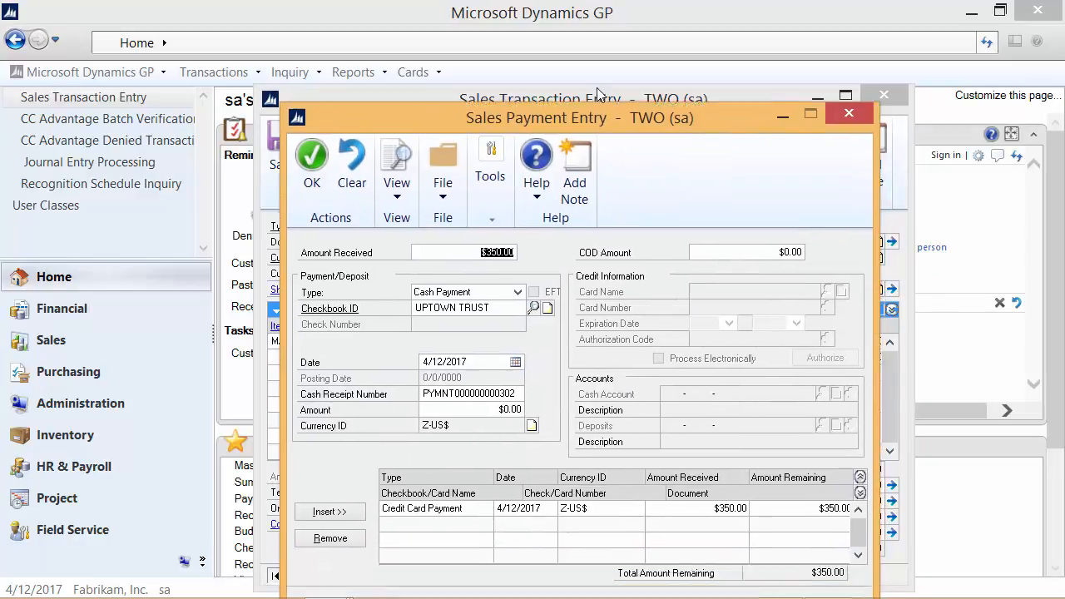
click(551, 455)
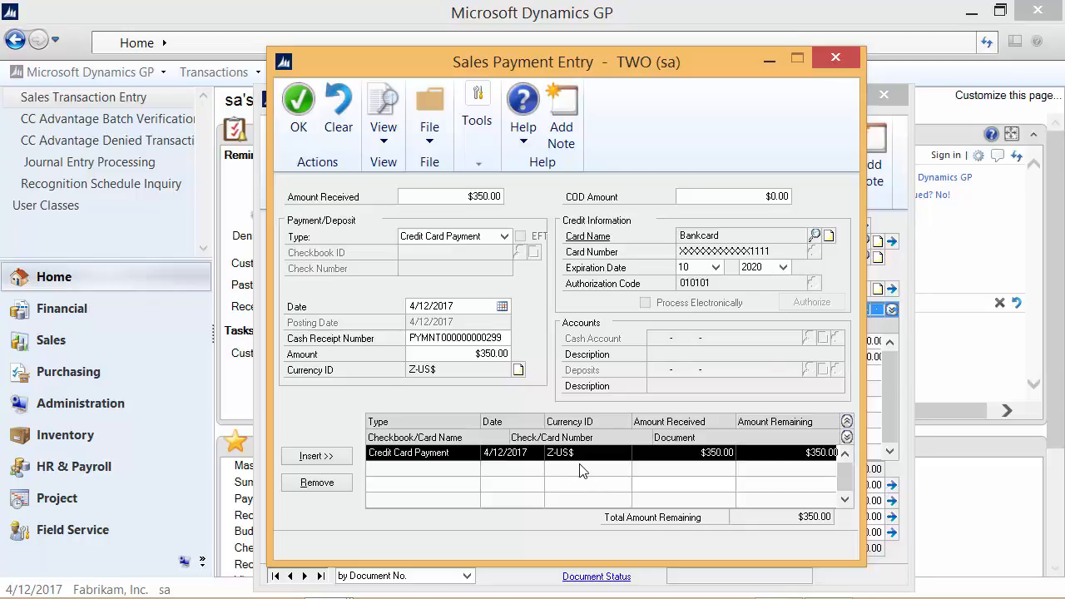
click(298, 107)
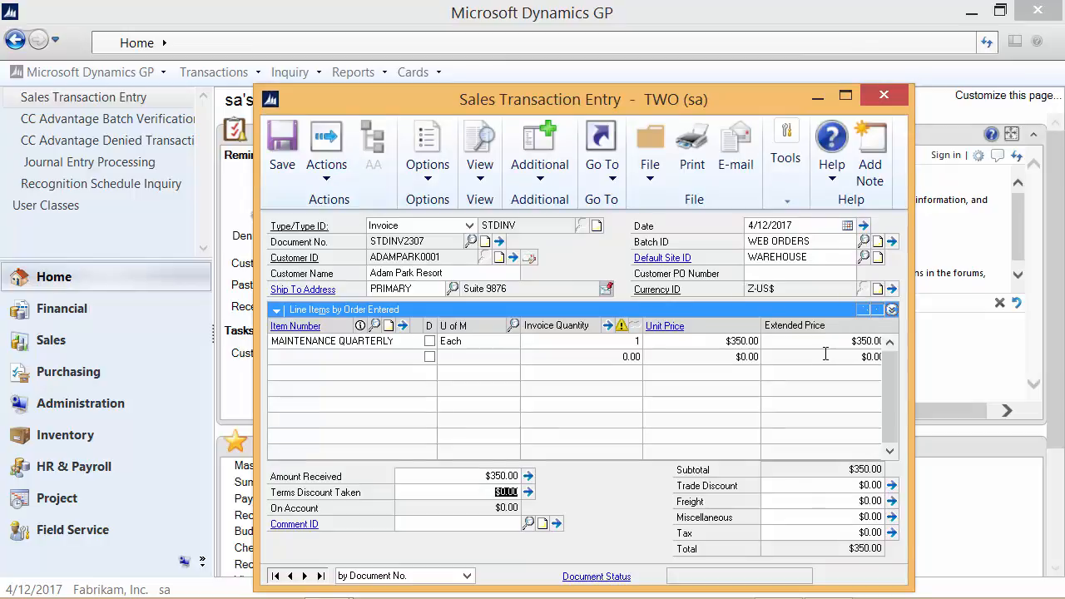
click(884, 94)
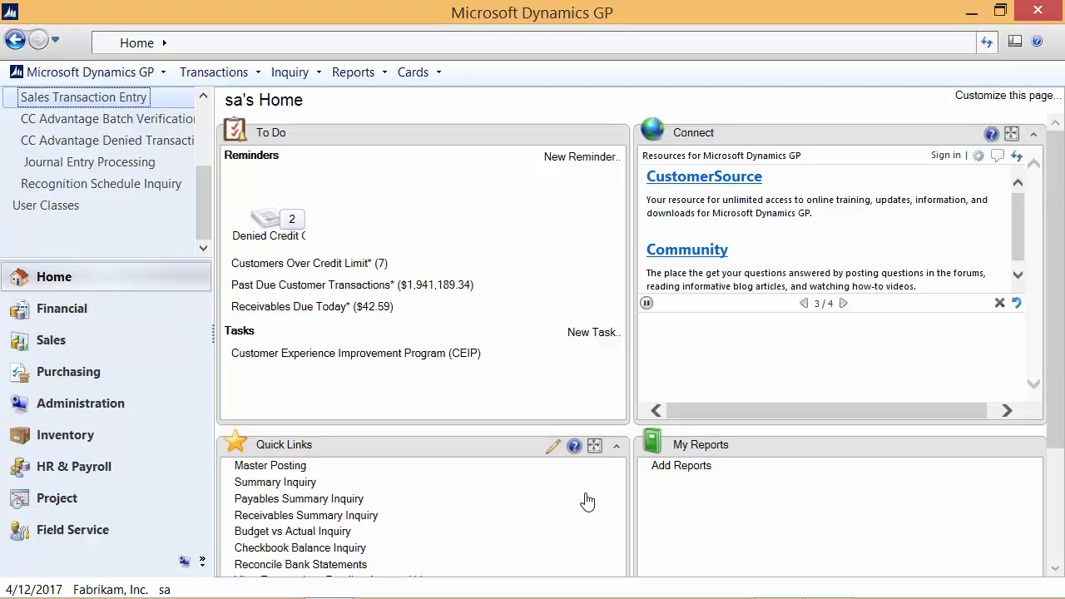
Step: Create journal entries for the marked Sales Order Processing schedules in batch JUNE 2017, with transaction and as-of dates of 6/30/2017
click(77, 163)
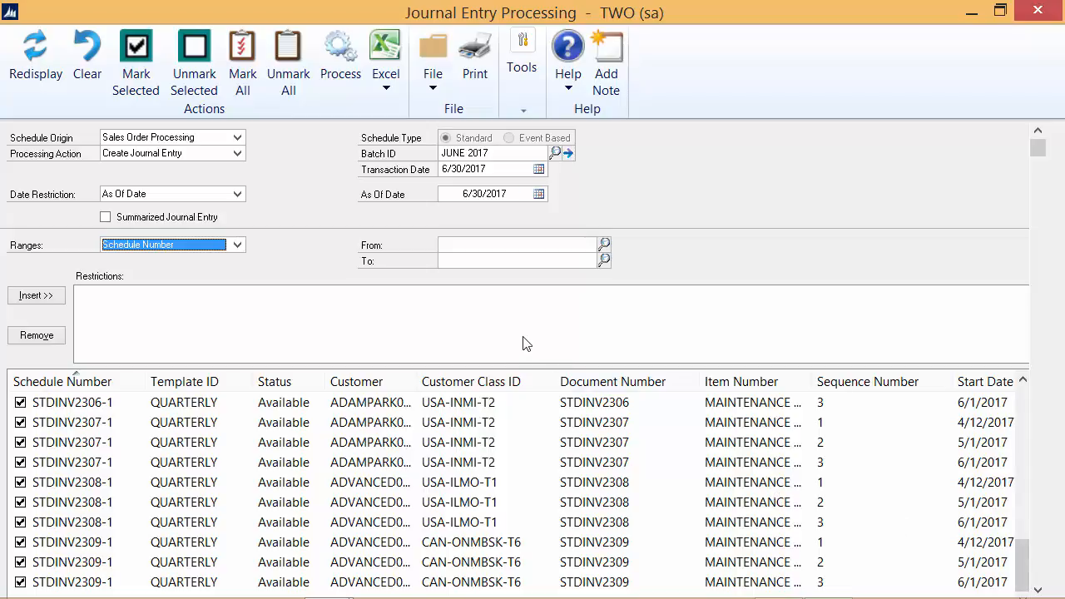
click(337, 53)
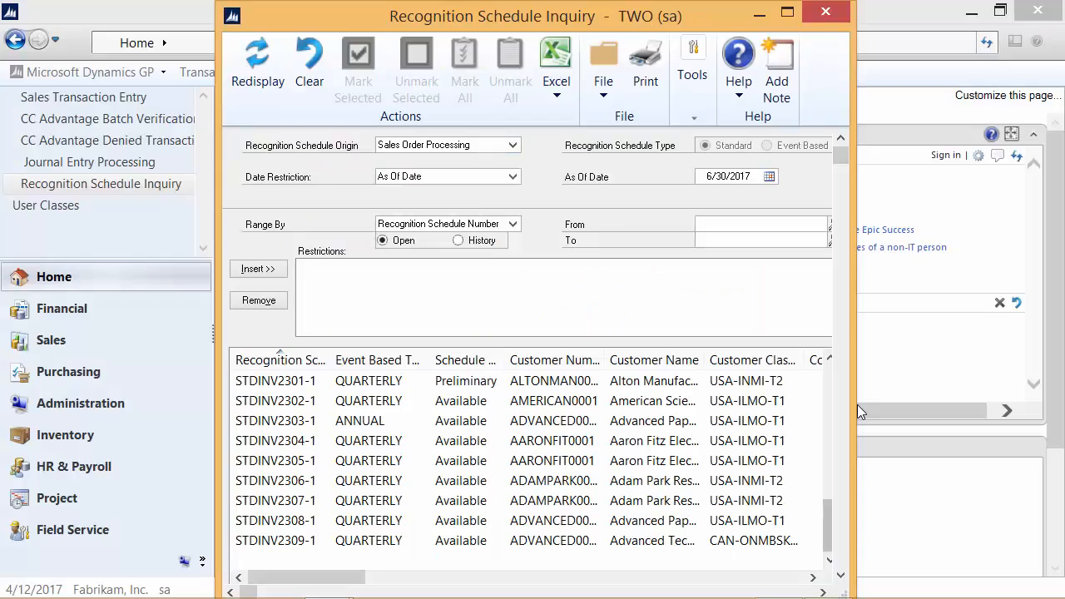
Step: Open recognition schedule STDINV2307-1 for Adam Park Resort from the schedule inquiry
double_click(378, 503)
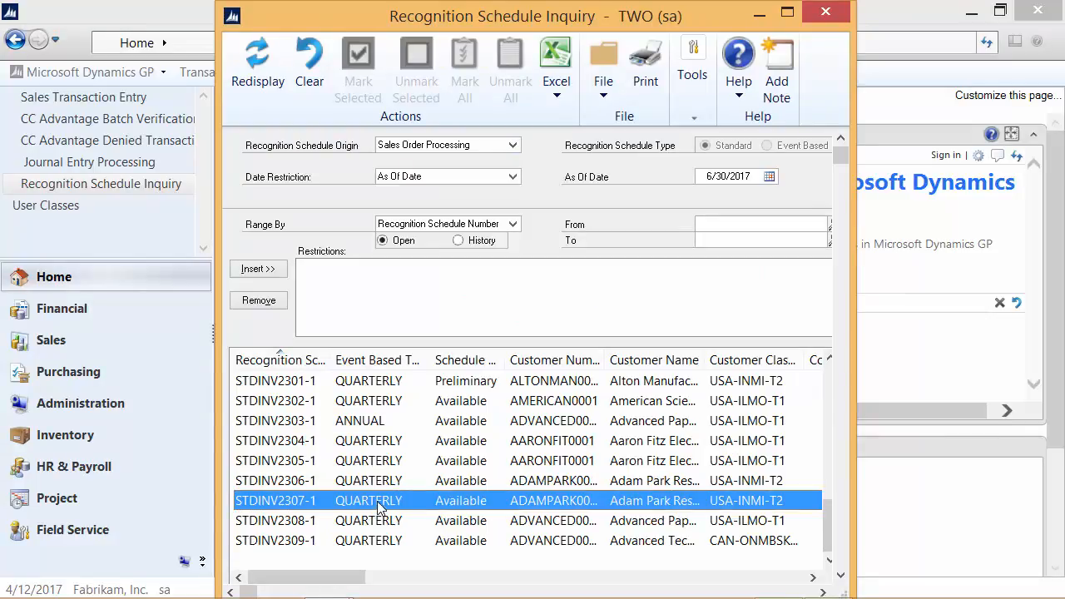